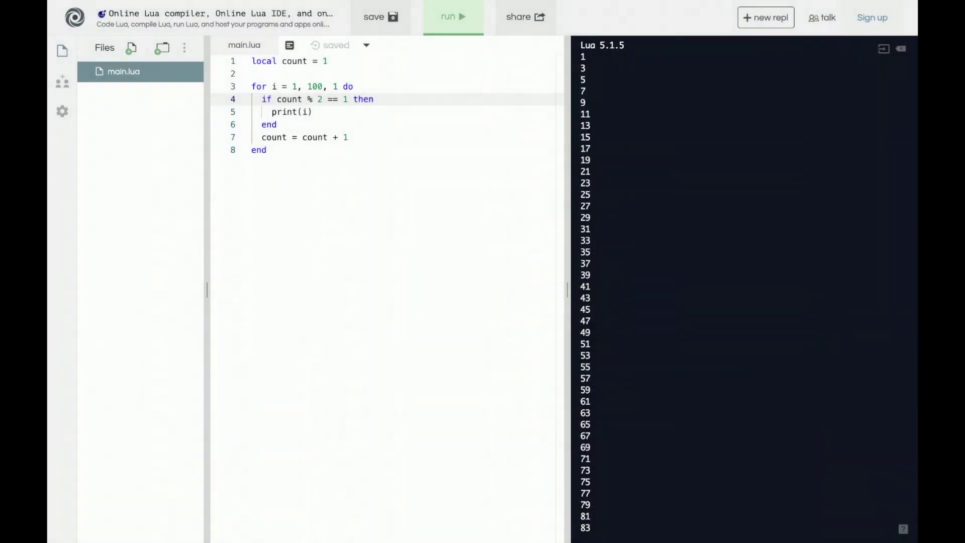
Select all of the old loop code in main.lua and delete it, leaving the file empty
click(384, 241)
key(ctrl+a)
key(BackSpace)
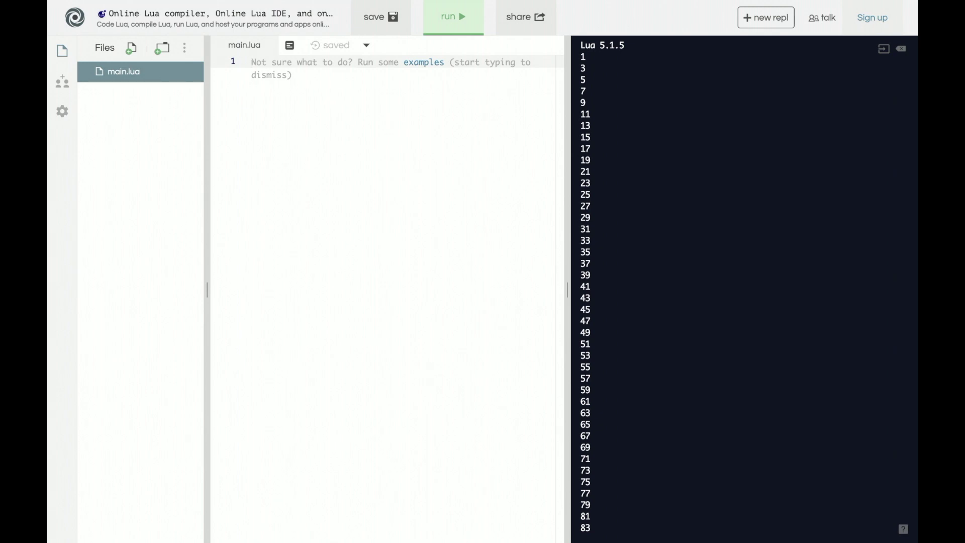
text(-)
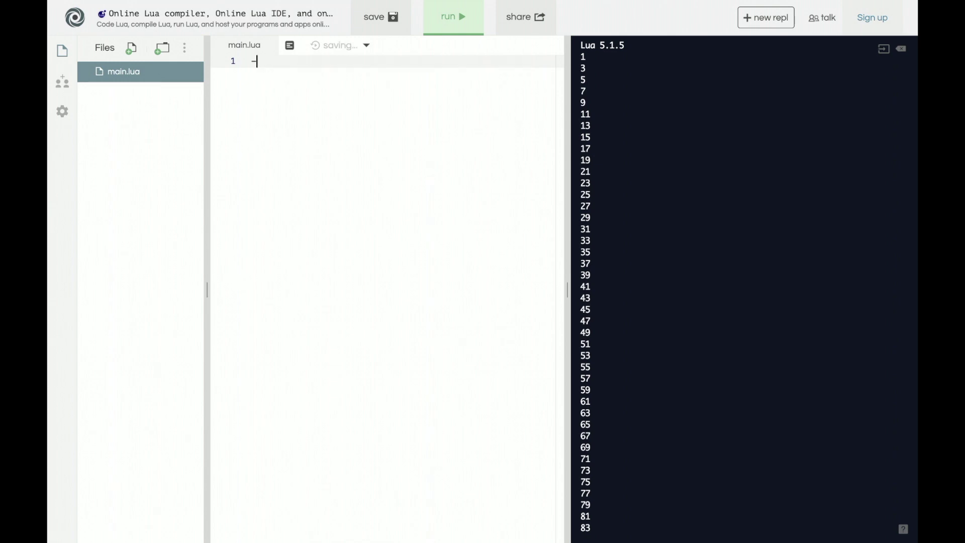
text(- )
text(sldkafj ;dlksjfa)
text( ;lksdj c;alksd j;elwkj as;lkj ;coaija; sdlkf)
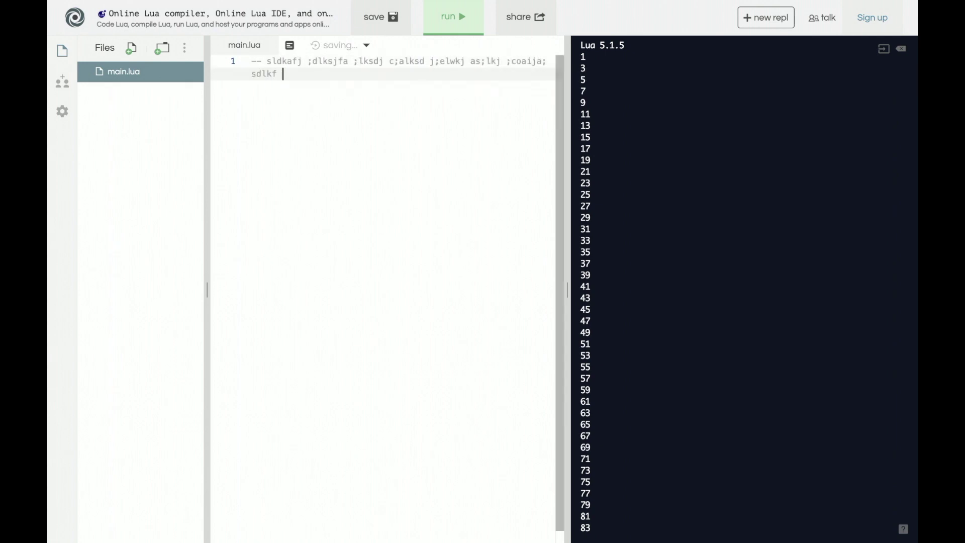
Finish the '--' comment line ending in print('Hello world') and run main.lua
key(BackSpace)
key(BackSpace)
key(BackSpace)
key(BackSpace)
key(BackSpace)
key(BackSpace)
key(BackSpace)
key(BackSpace)
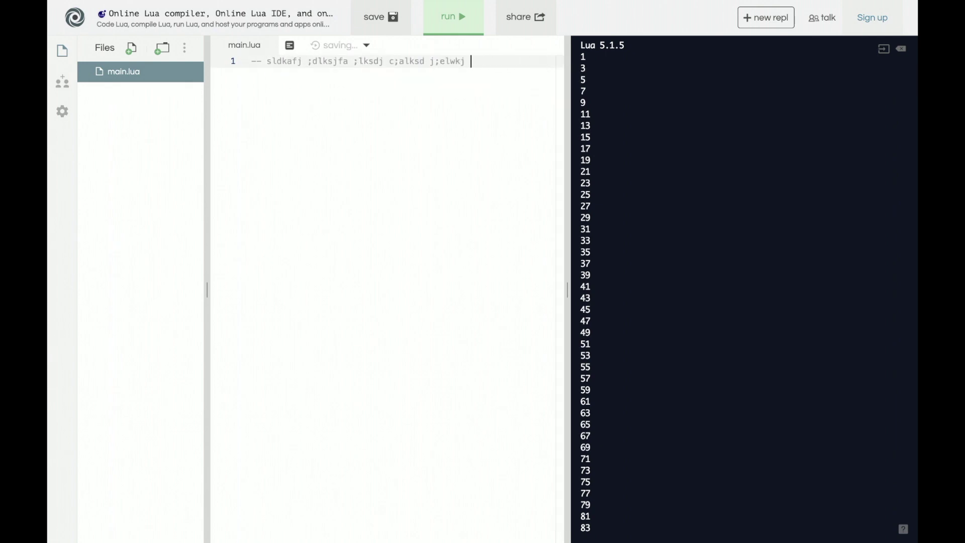
text(print('Hel)
text(lo world)
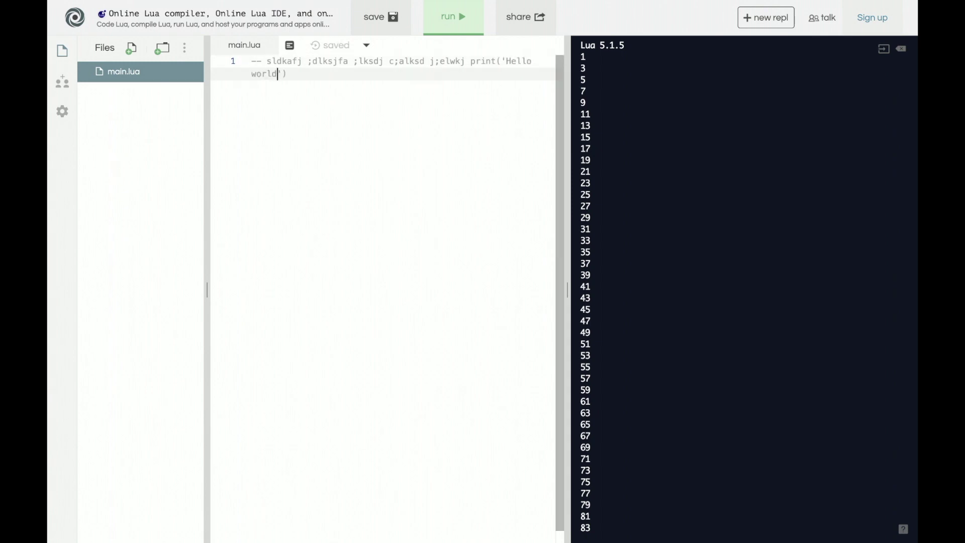
click(451, 18)
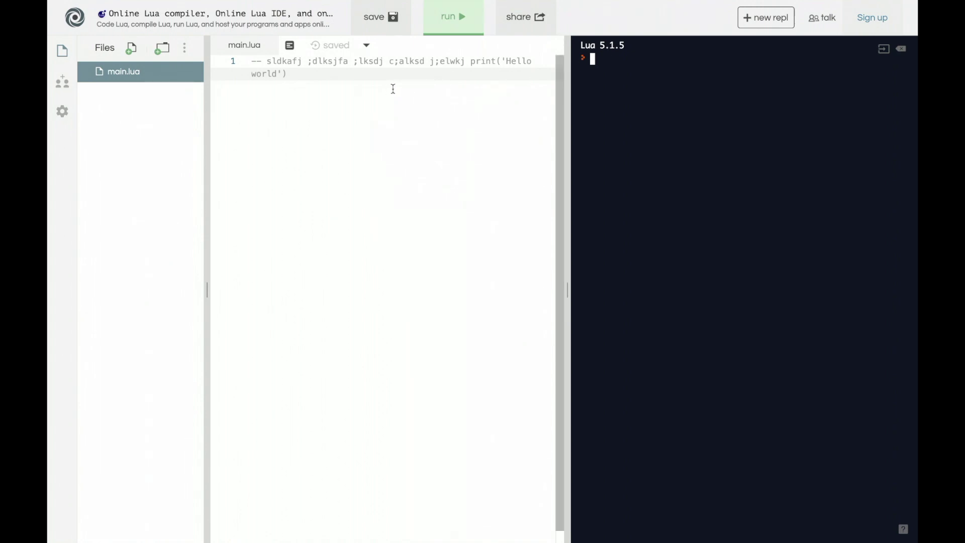
Highlight the commented-out print('Hello world'), then add blank lines after the comment
drag(470, 62, 475, 86)
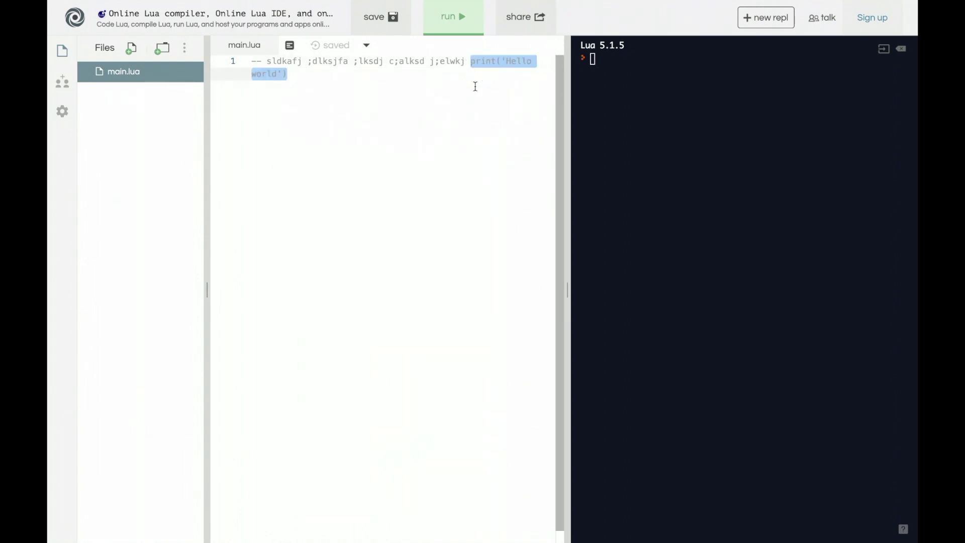
click(475, 86)
key(Return)
key(Return)
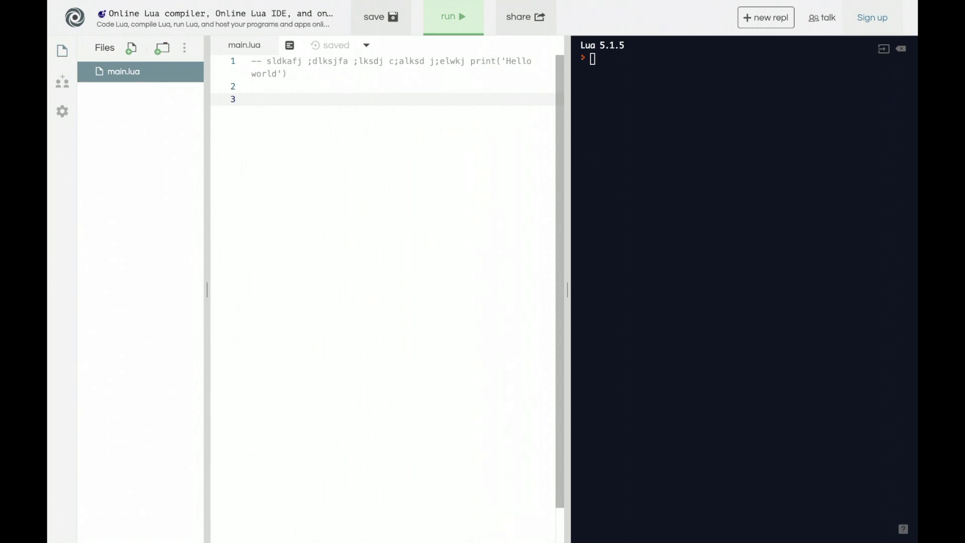
text(-- )
text(line 1)
Write the comment lines '-- line 1' through '-- line 4', then place the cursor before 'line 1'
key(Return)
text(-- )
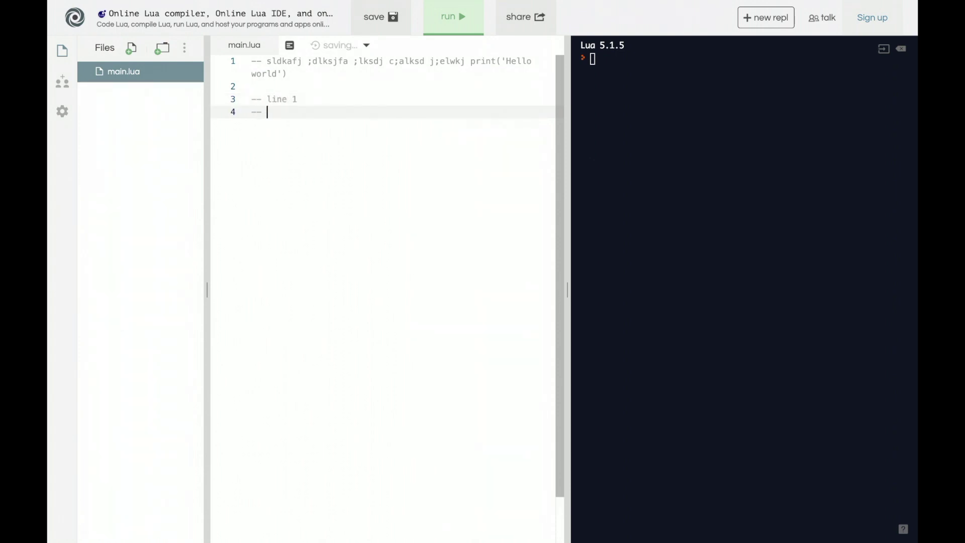
text(line 2)
key(Return)
key(Return)
key(BackSpace)
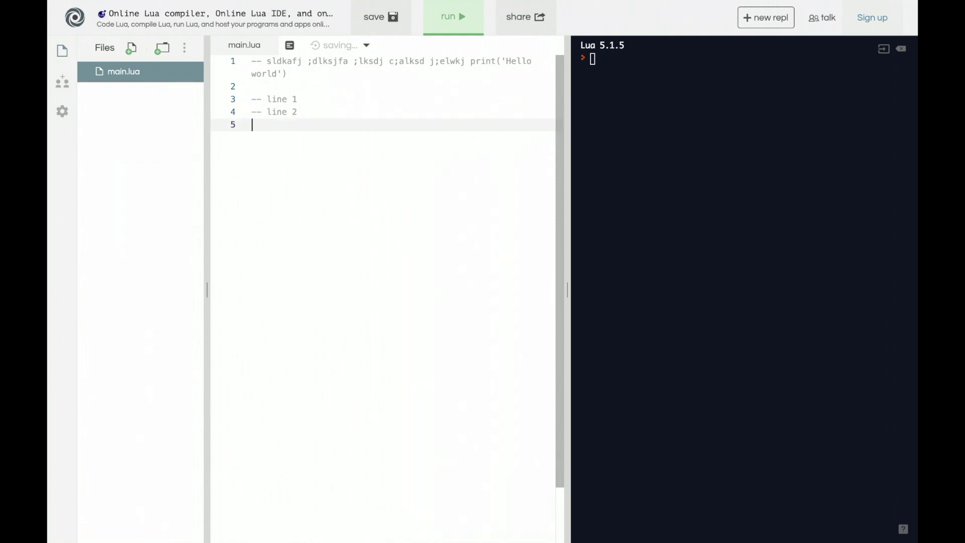
text(-- line 3)
key(Return)
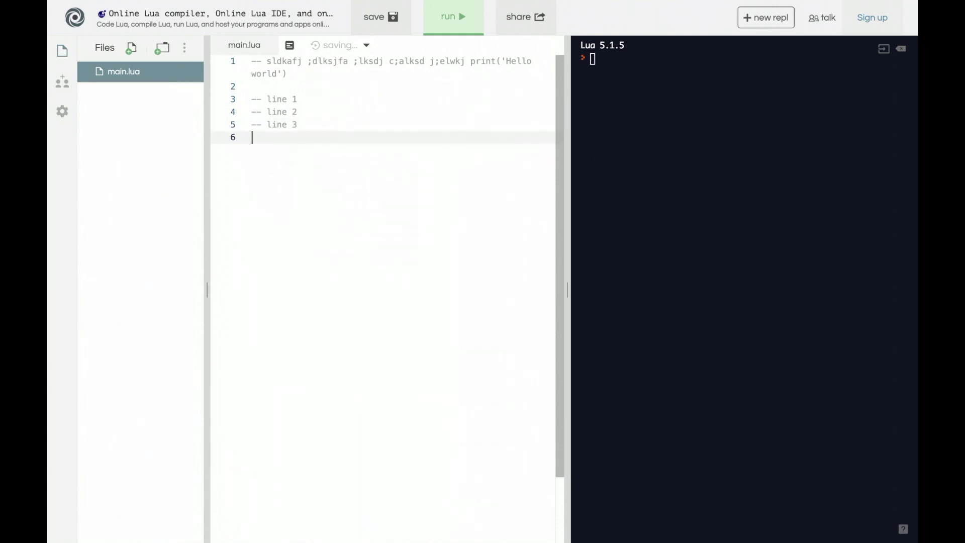
text(-- lin e4)
key(BackSpace)
key(BackSpace)
key(BackSpace)
text(e 4)
click(267, 100)
Start the block with '--[[' on its own line and strip the '-- ' prefixes from lines 2 and 3
key(Return)
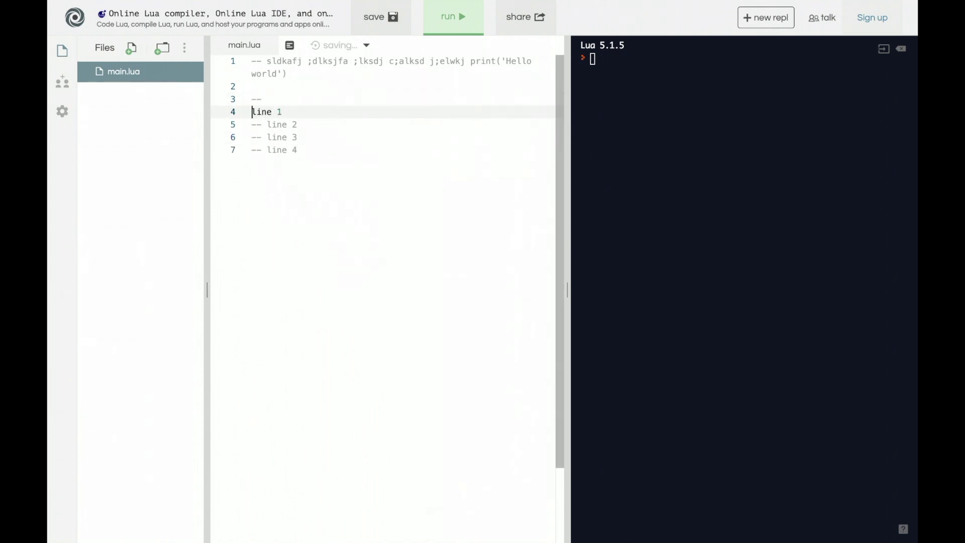
key(Left)
text([[])
key(BackSpace)
drag(268, 125, 229, 125)
key(BackSpace)
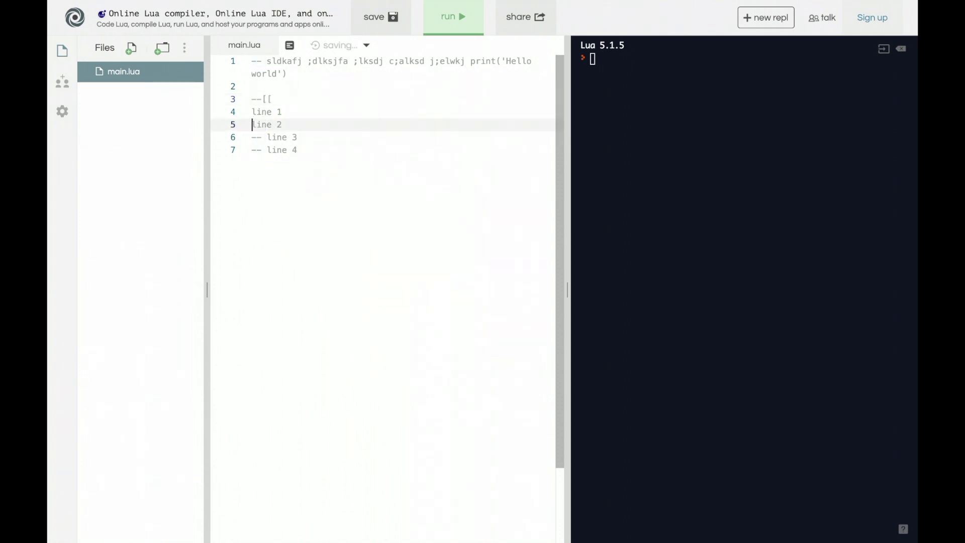
key(Down)
key(End)
key(Left)
key(Left)
key(Left)
key(Left)
key(BackSpace)
key(BackSpace)
key(BackSpace)
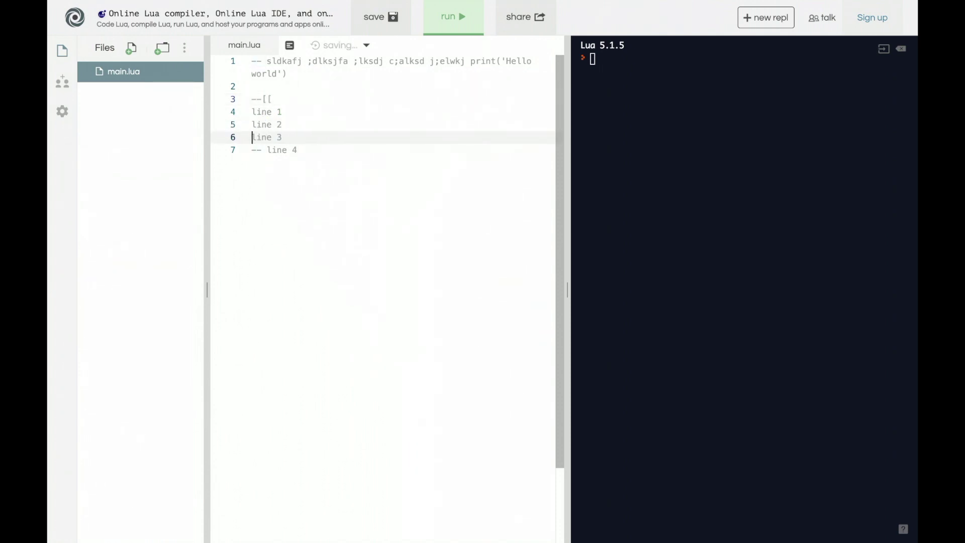
Strip the prefix from line 4 and close the block with ']]' on a new line, adding blank lines below
drag(267, 150, 166, 146)
key(BackSpace)
key(End)
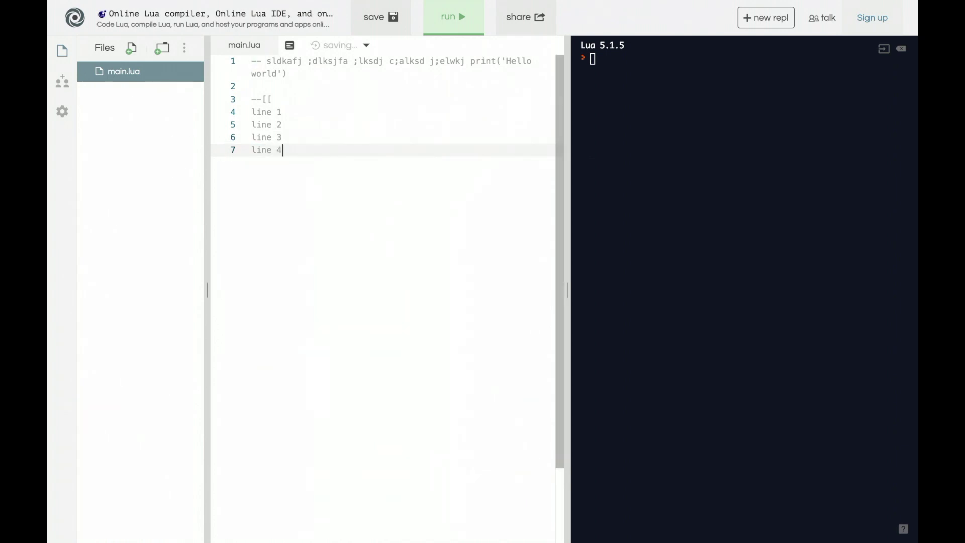
key(Return)
text(]])
key(Return)
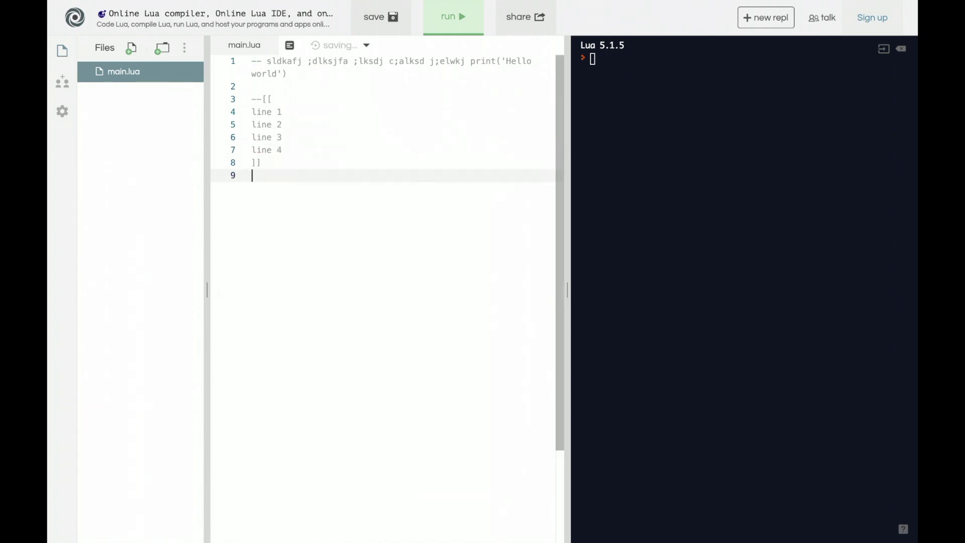
key(Return)
text(print(')
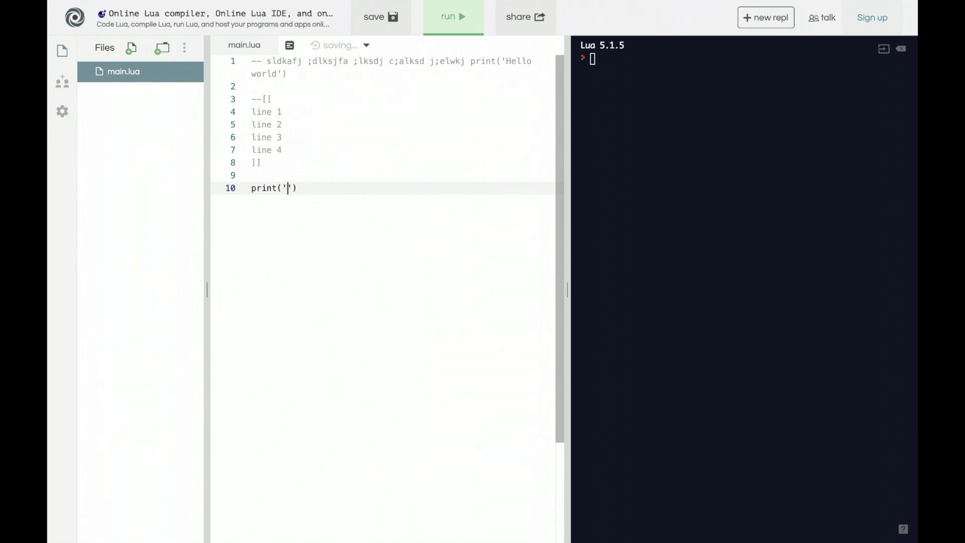
text(This w)
text(orks!)
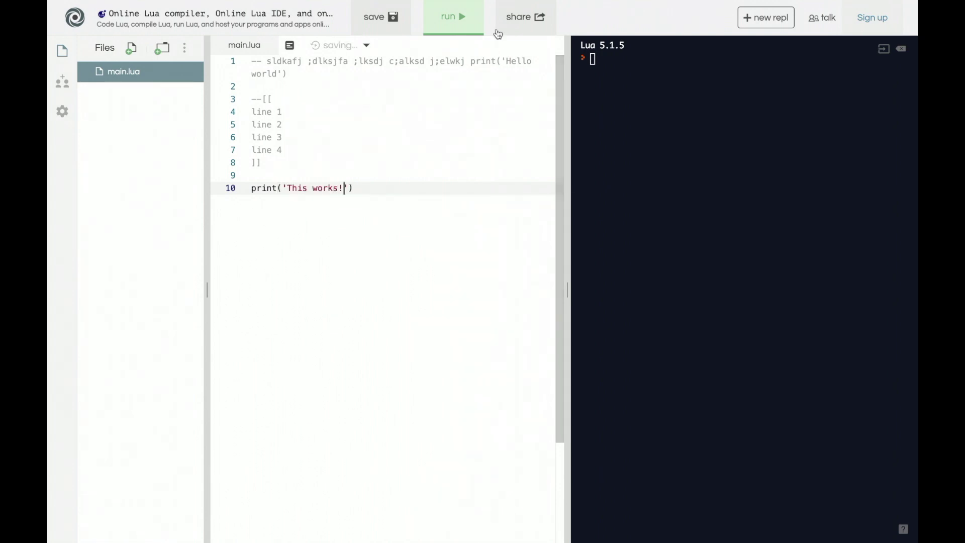
Run print('This works!') so the console shows This works!, then highlight the print and the block's lines
click(453, 17)
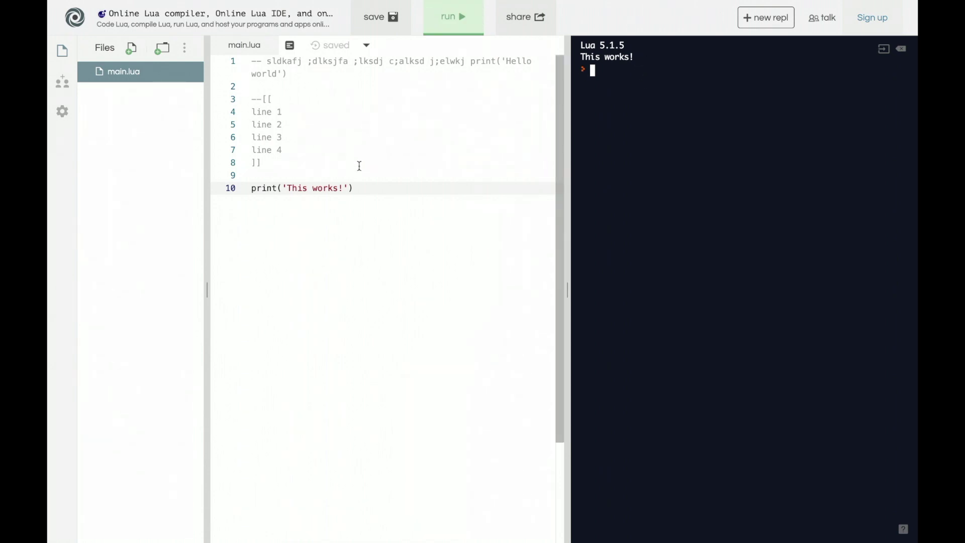
drag(353, 187, 253, 187)
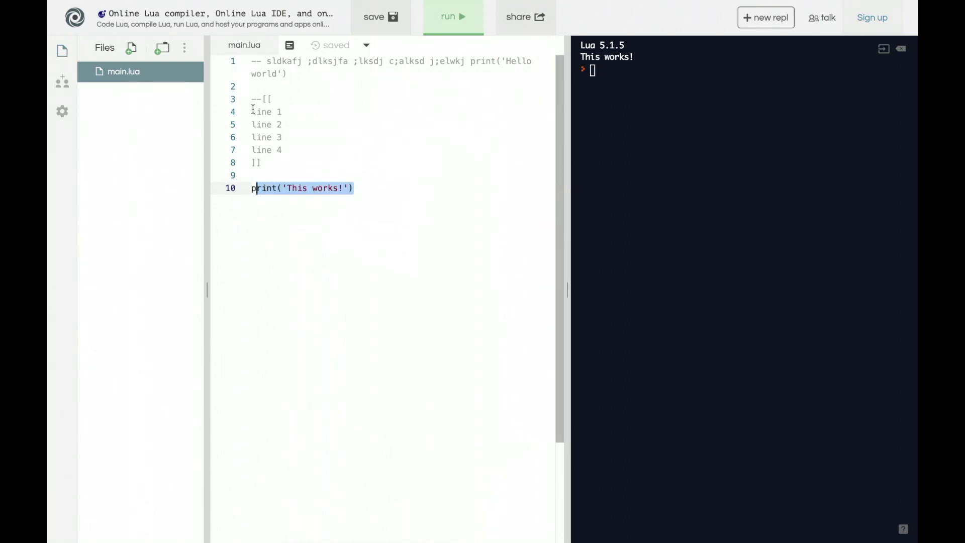
drag(252, 112, 299, 151)
Add print("this won't run at all") on a new line after 'line 4' inside the block and rerun the script
click(306, 152)
key(Return)
text(pr)
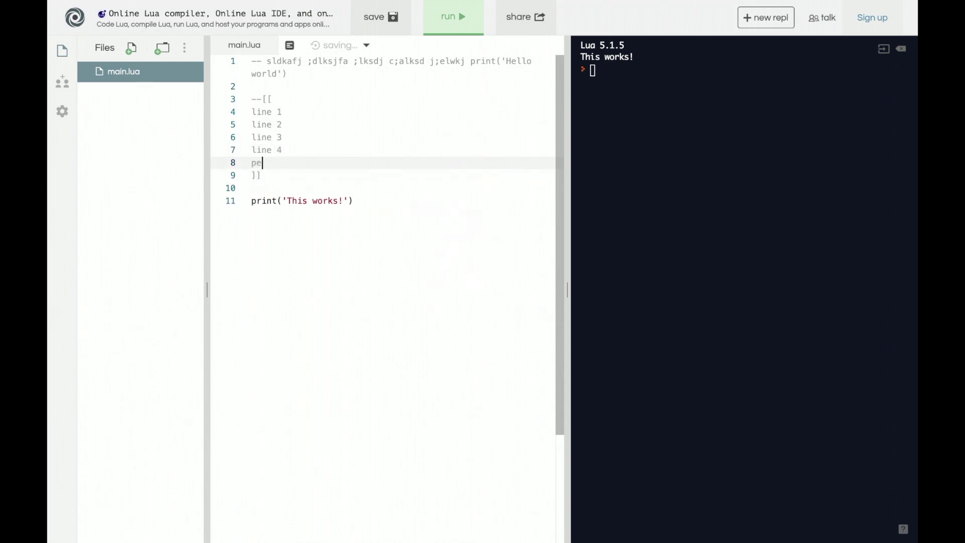
text(int("th)
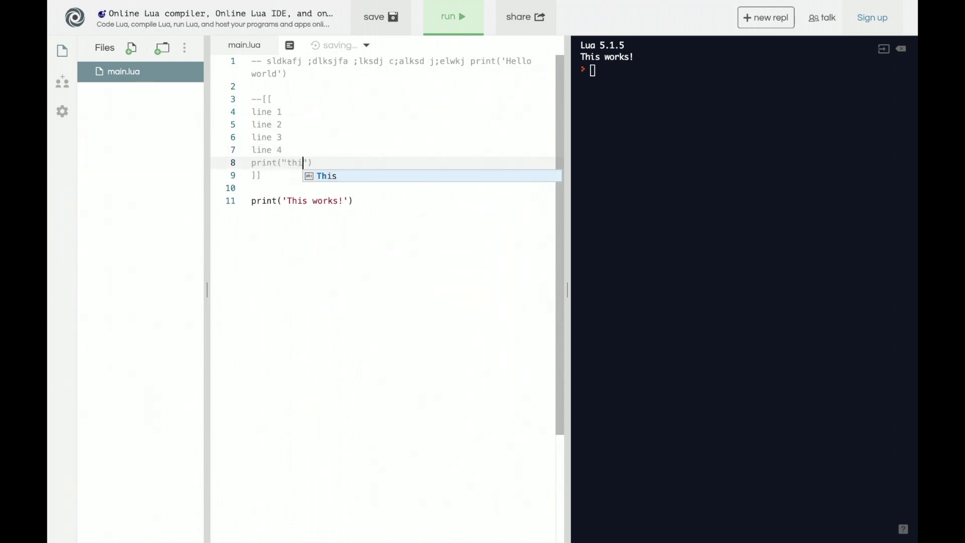
text(is won't run at all)
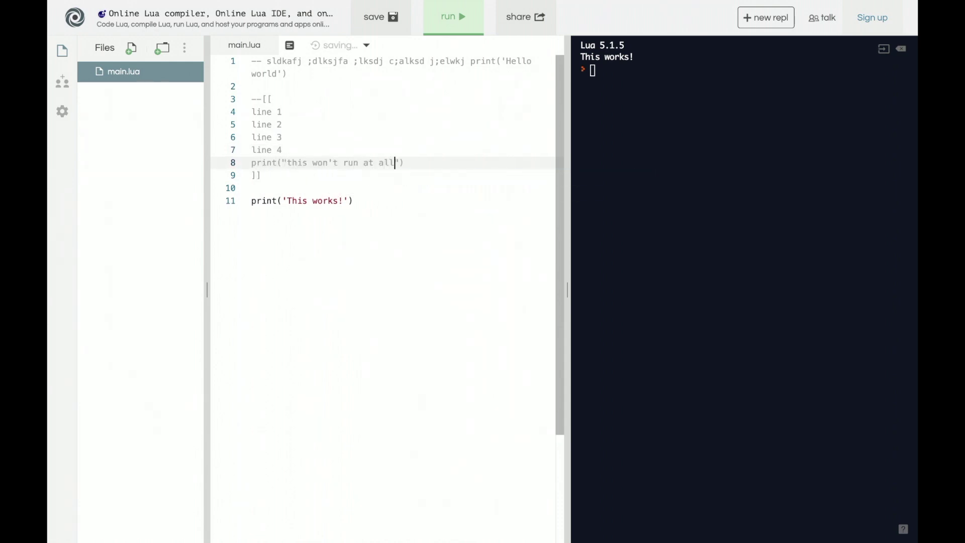
click(448, 29)
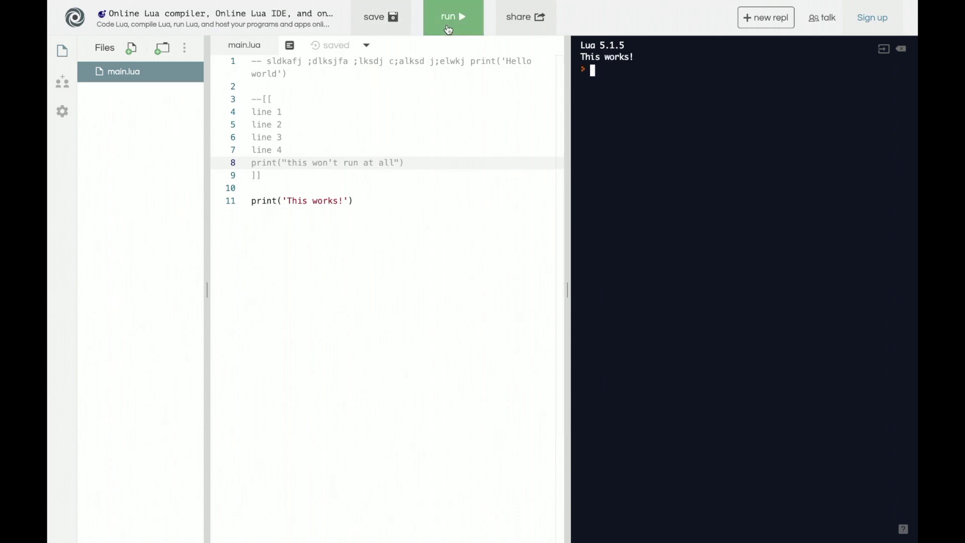